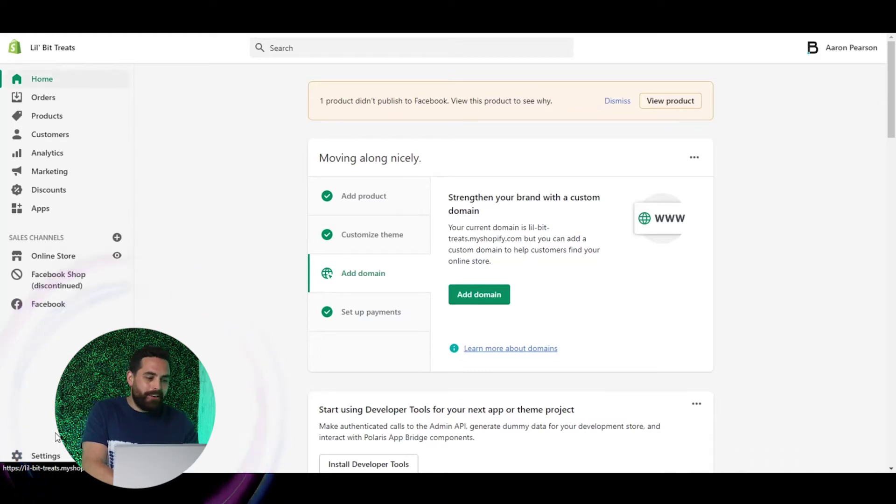
Step: Go to Settings > Notifications and scroll through the customer notifications list
left_click(50, 461)
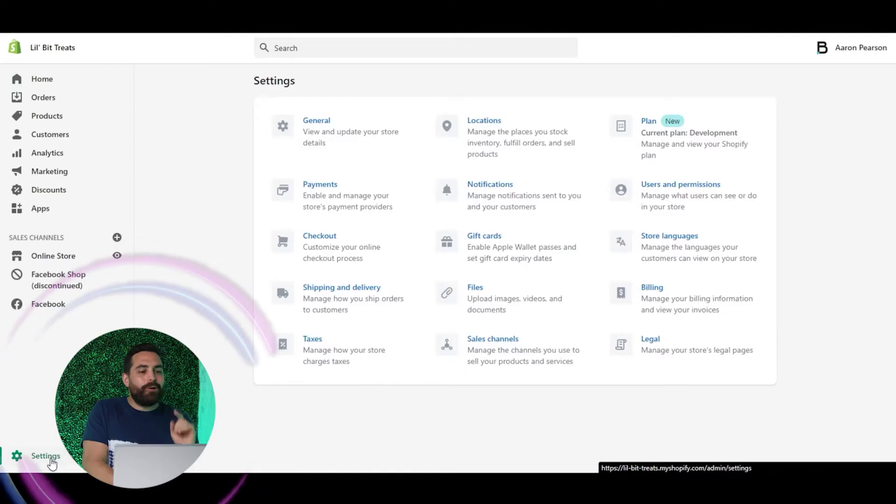
left_click(517, 185)
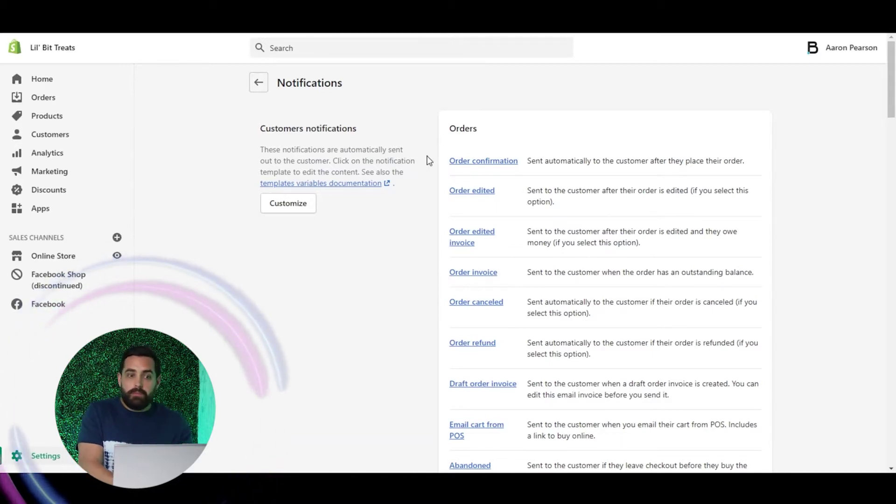
scroll(426, 160, "down", 3)
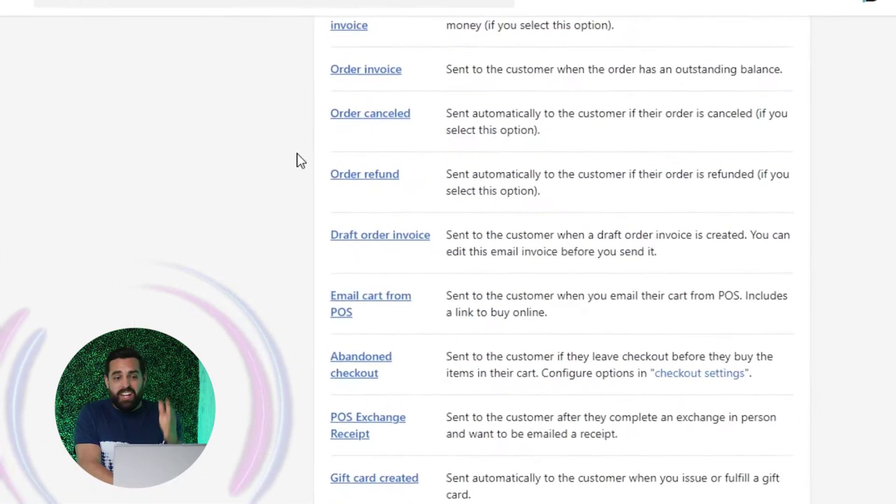
scroll(297, 154, "down", 3)
scroll(297, 154, "down", 5)
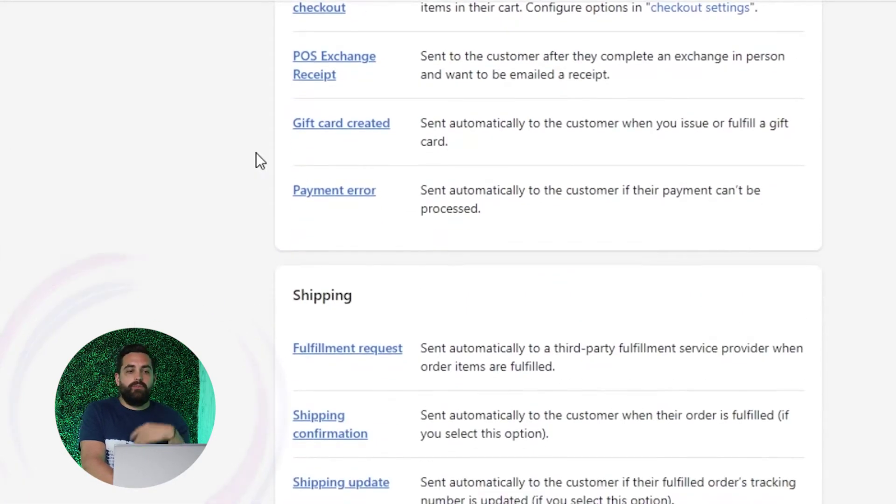
scroll(256, 152, "down", 7)
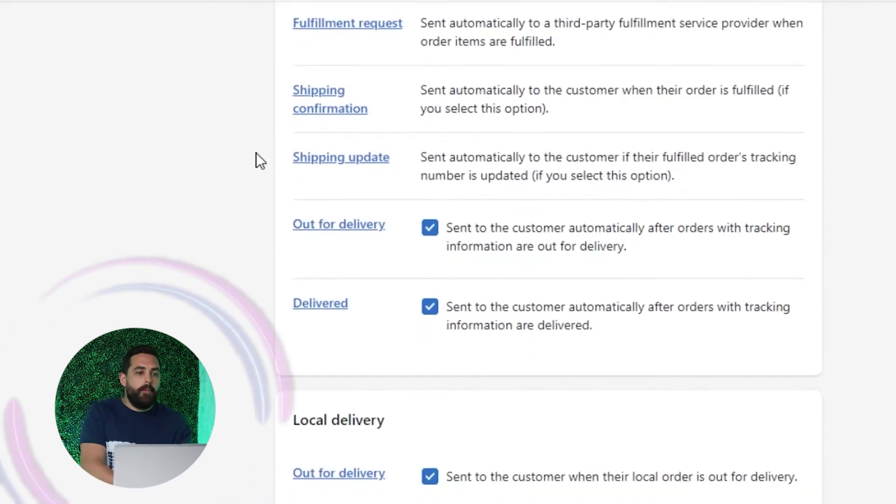
Step: Open the Order confirmation template to edit its subject and HTML body
scroll(256, 152, "up", 3)
scroll(214, 224, "up", 10)
key("ctrl+a")
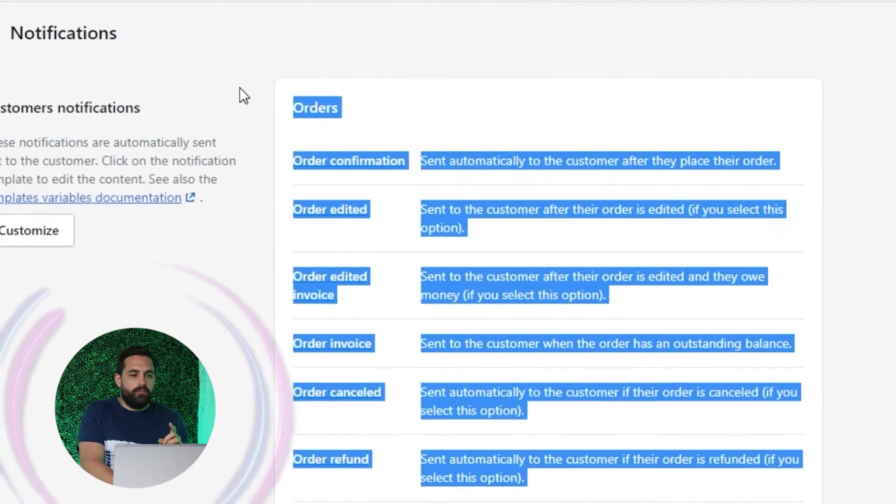
left_click(240, 87)
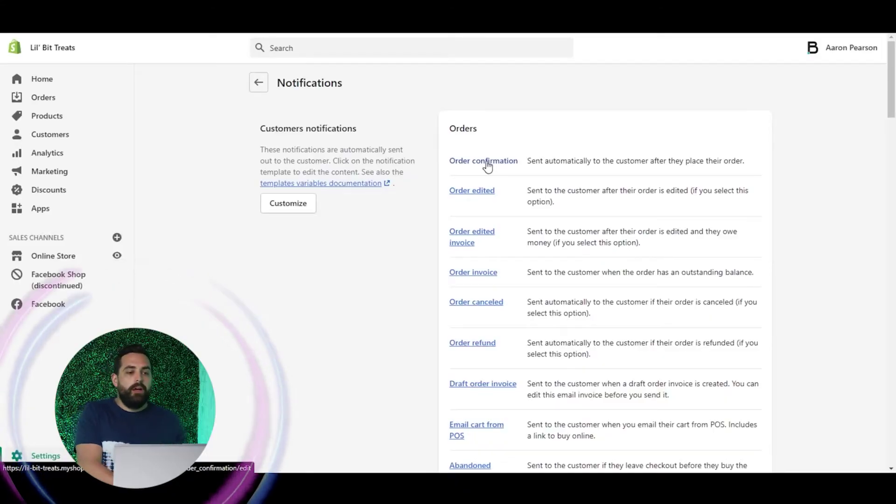
left_click(487, 164)
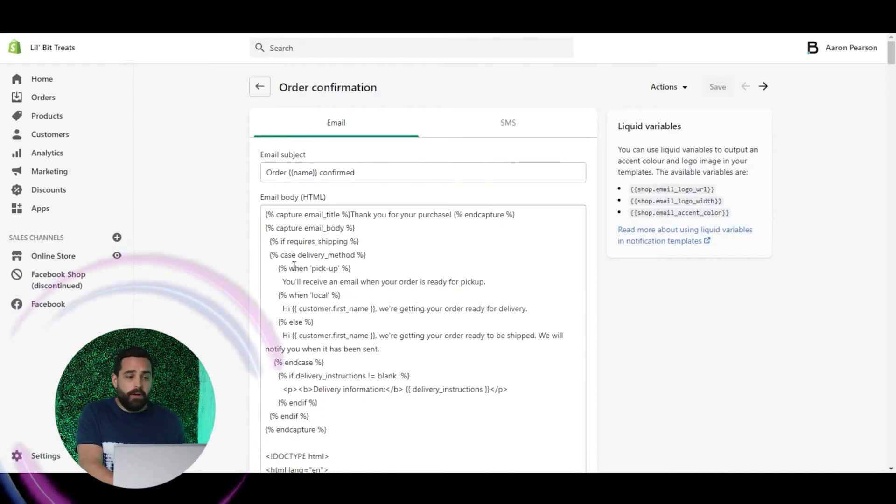
scroll(238, 225, "down", 7)
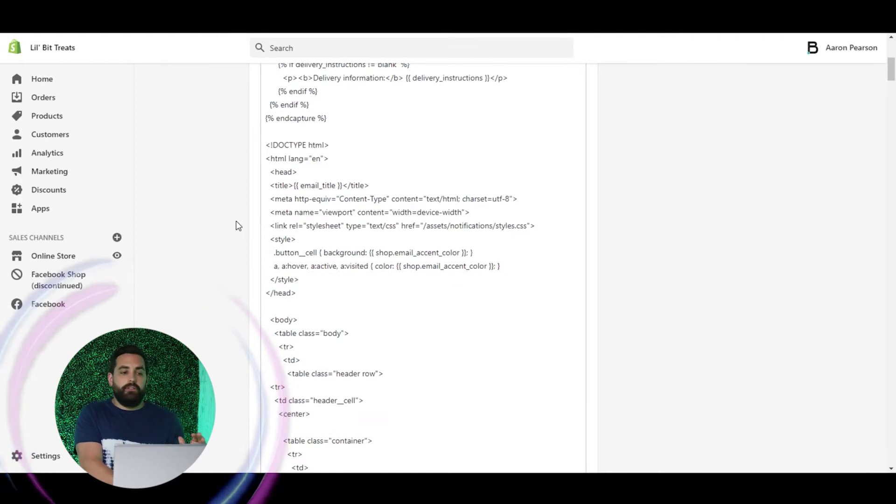
scroll(238, 225, "up", 7)
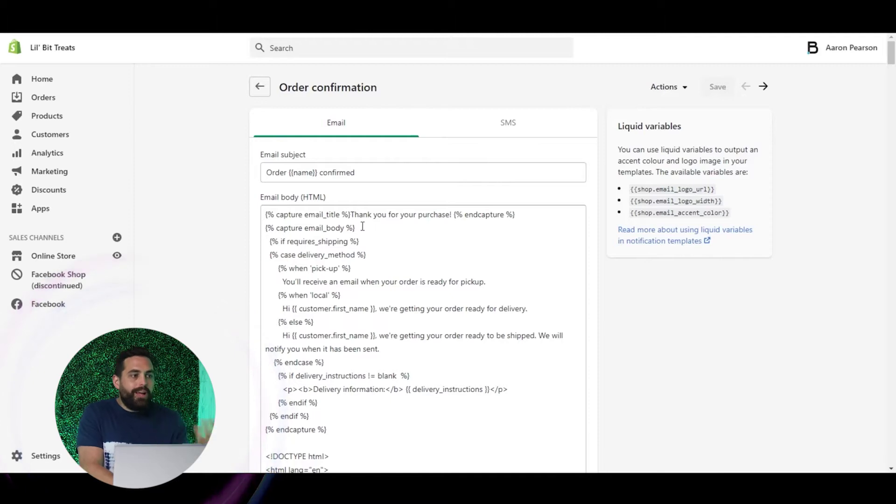
Step: Prefix the email title with 'Woof! ' so it reads 'Woof! Thank you for your purchase!'
left_click(351, 214)
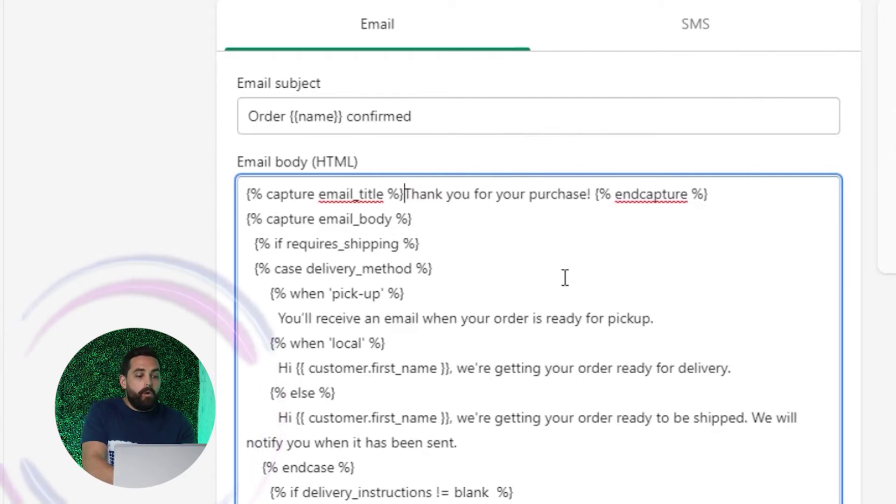
type("Woof")
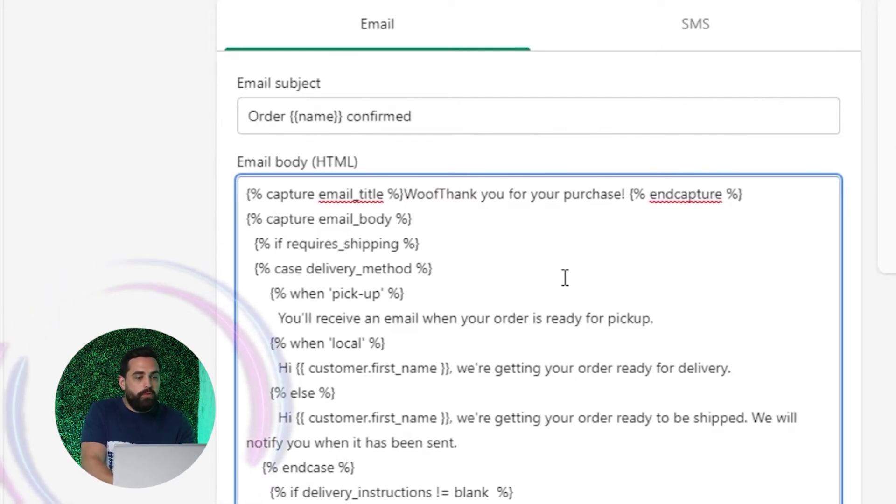
type("@")
key("BackSpace")
key("BackSpace")
type("!")
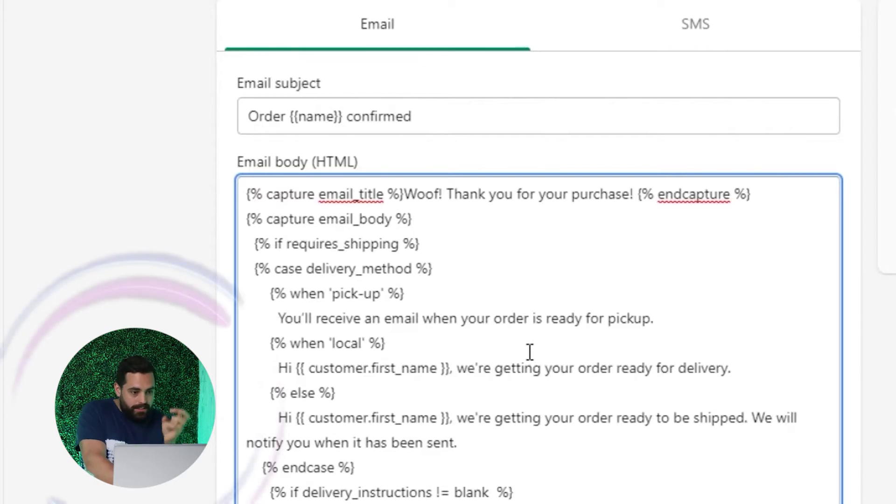
scroll(530, 352, "down", 7)
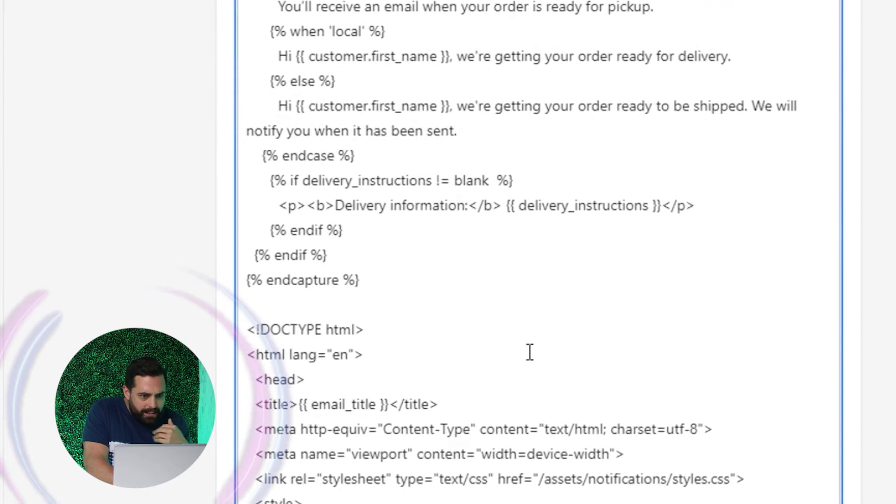
scroll(530, 352, "down", 9)
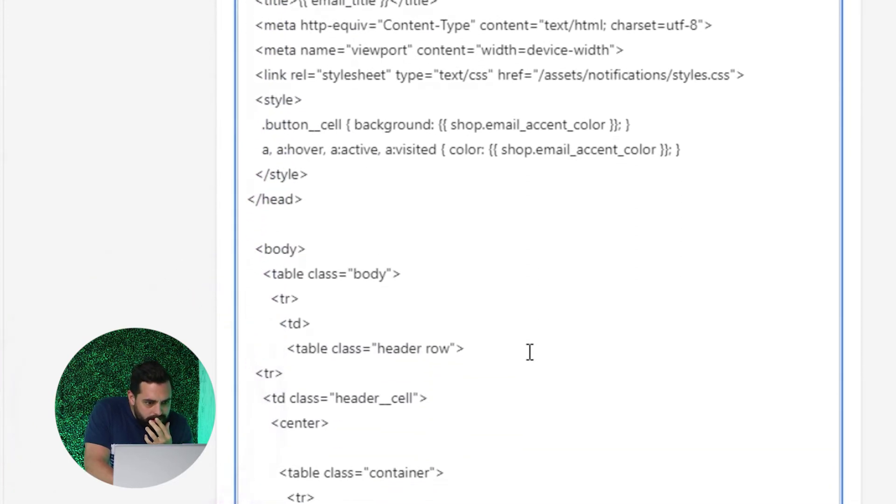
scroll(530, 351, "down", 10)
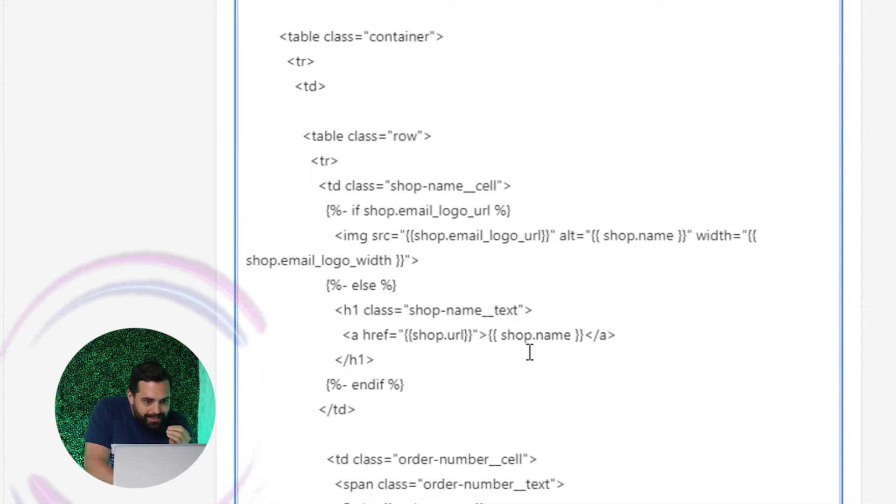
scroll(530, 352, "down", 16)
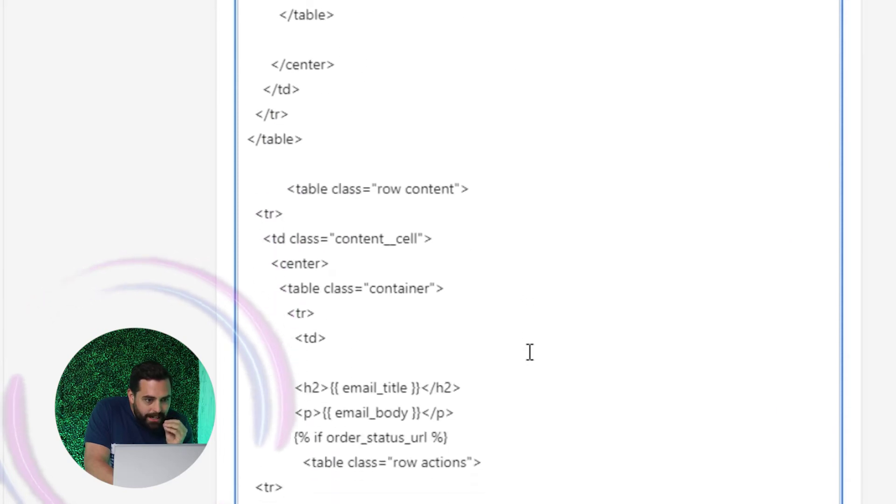
scroll(530, 352, "down", 4)
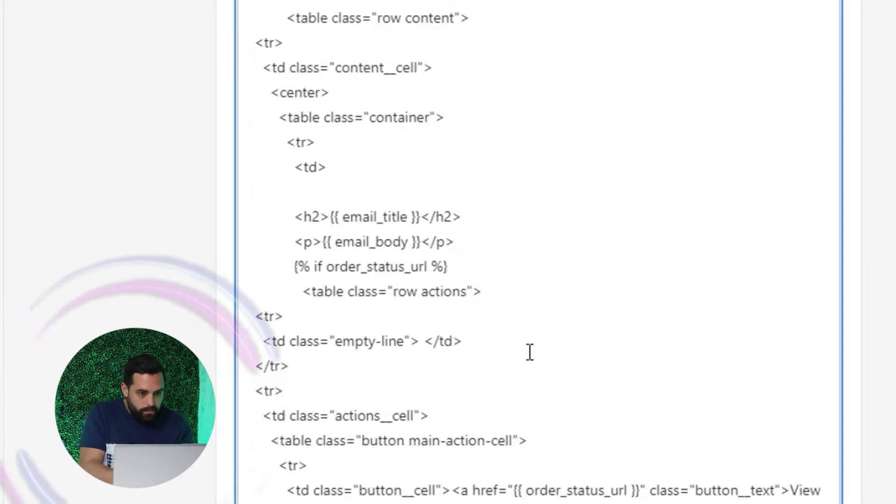
scroll(530, 352, "down", 12)
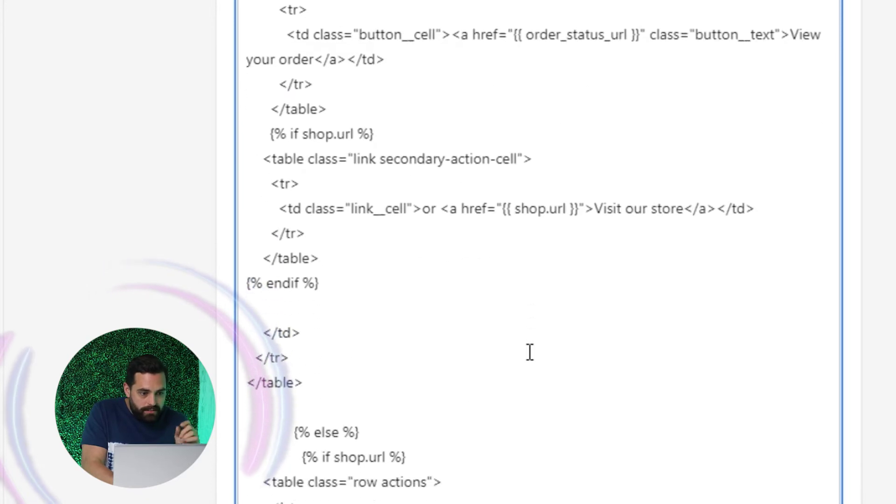
scroll(530, 351, "down", 6)
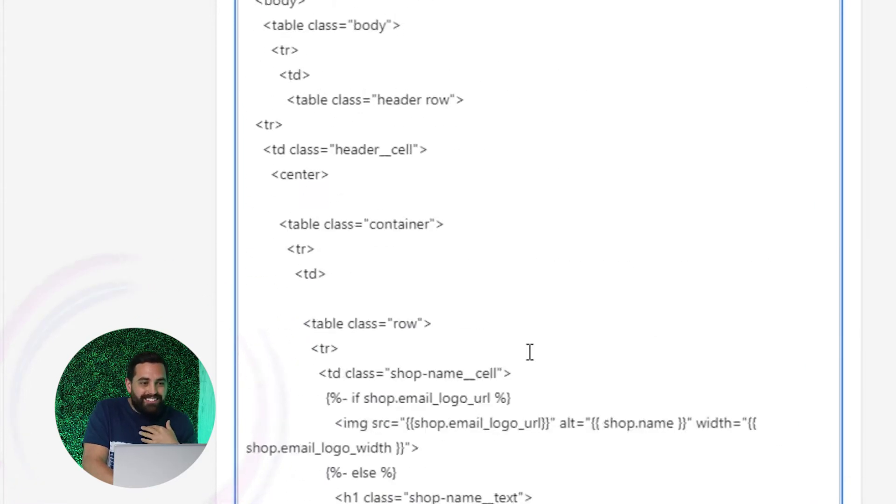
scroll(530, 352, "up", 15)
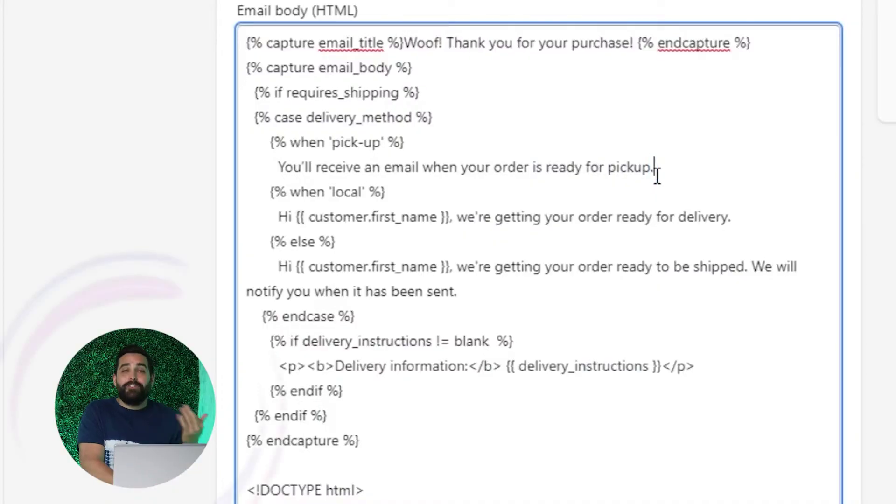
Step: Replace the pick-up wording with 'quick howl when you package is off the leash', fixing typos
left_click_drag(655, 173, 370, 164)
key("BackSpace")
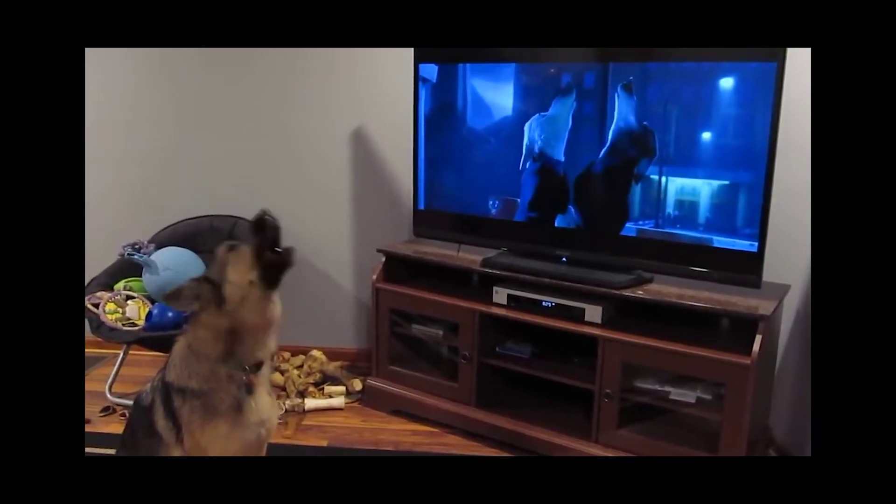
type("quick howl when")
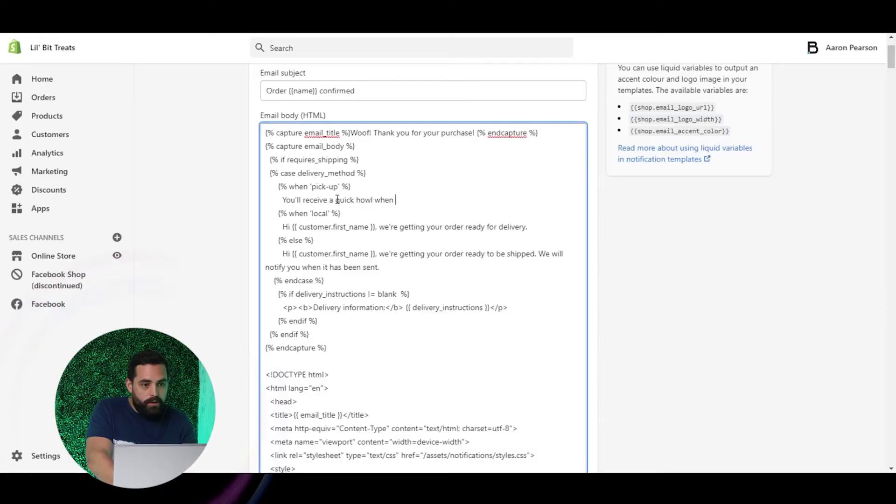
type(" you pakage")
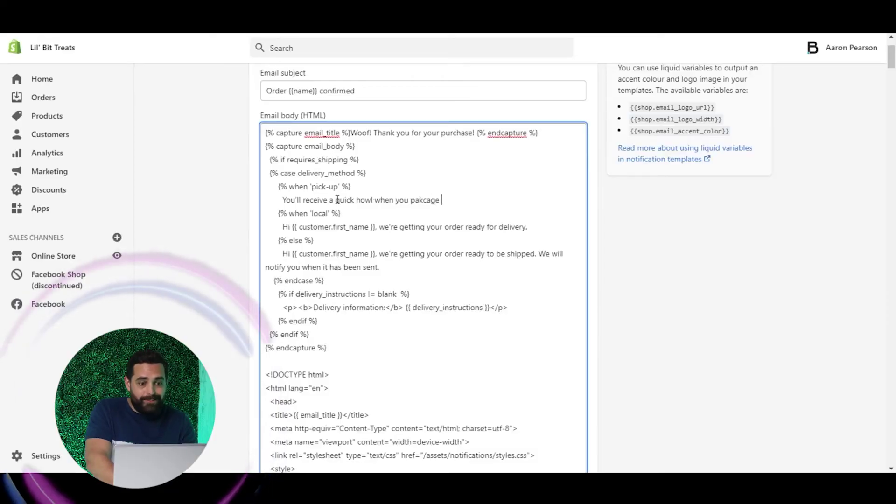
key("BackSpace")
key("BackSpace")
key("BackSpace")
type("ge is ")
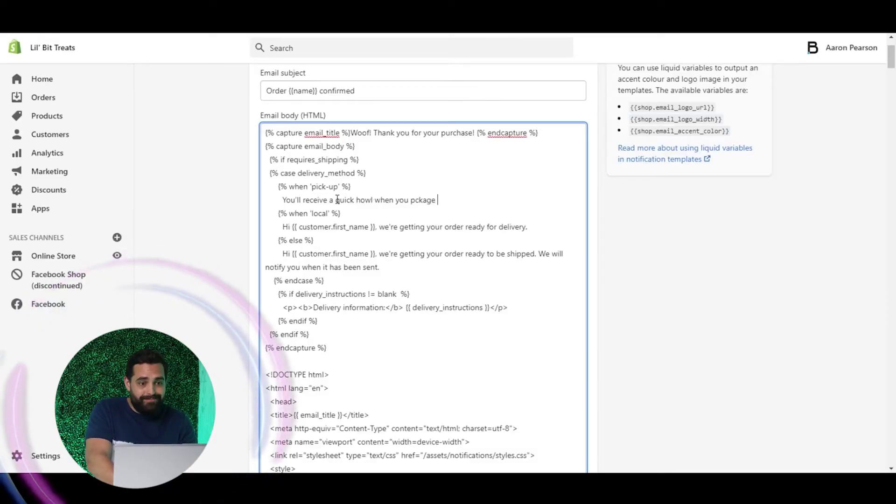
type("off ")
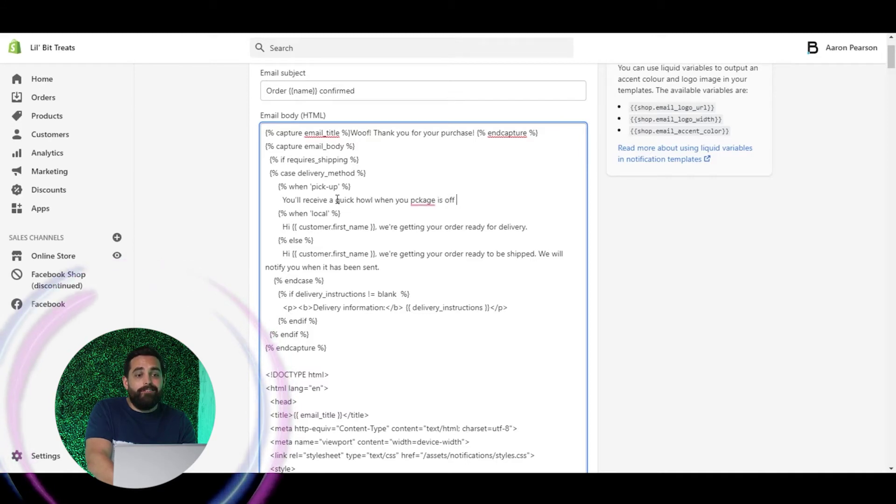
type("the leash")
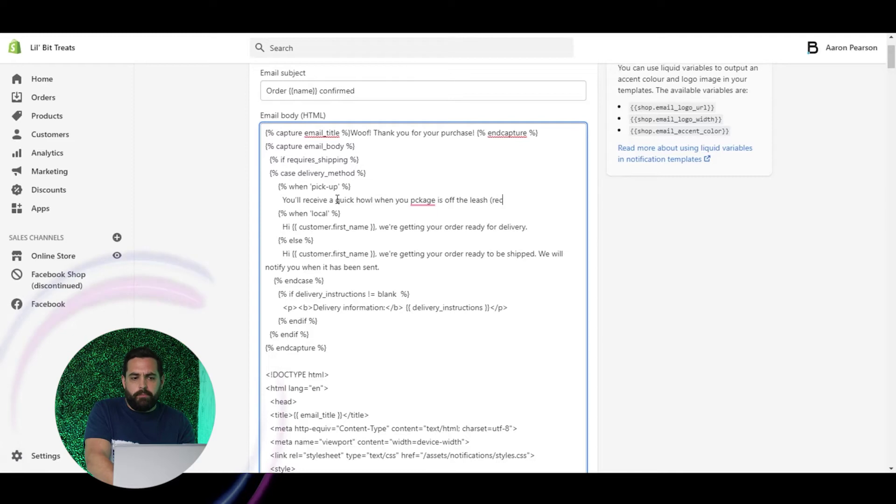
type(" (reasd")
key("BackSpace")
key("BackSpace")
type("dy to pick up")
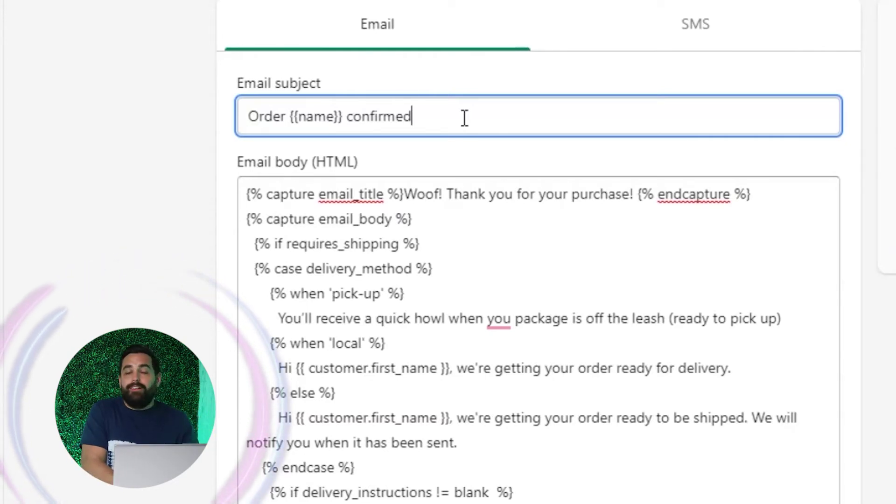
Step: Switch to the SMS template, discard the unsaved email edits, and return to Notifications
left_click(639, 47)
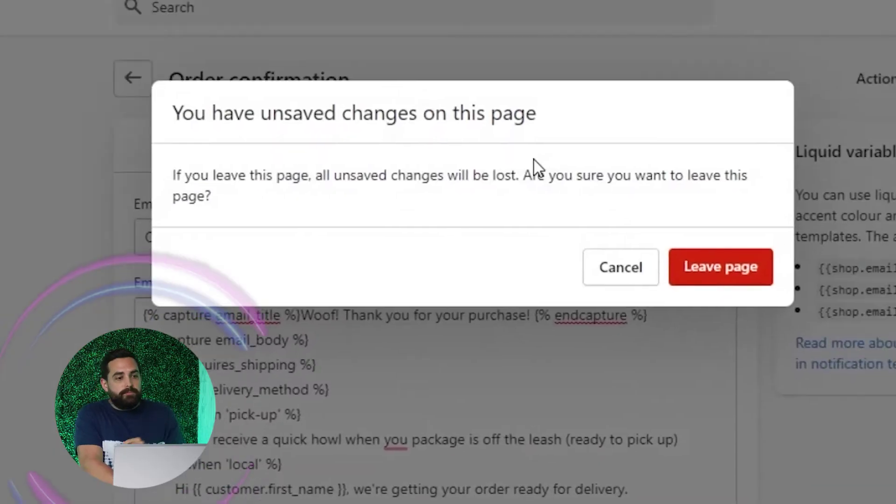
left_click(696, 271)
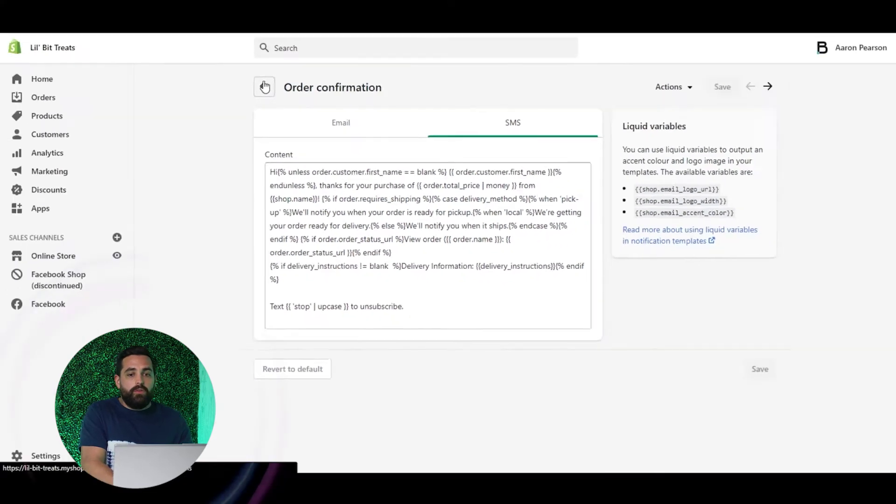
left_click(261, 84)
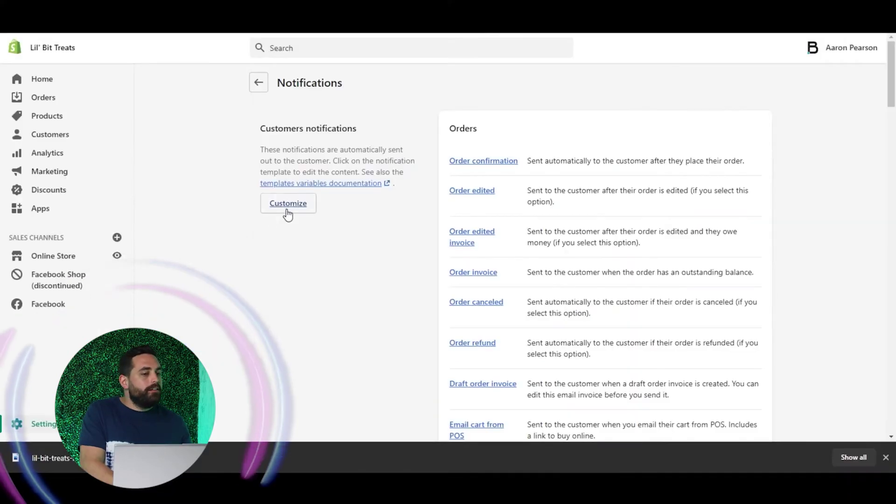
Step: Open Customize email templates and review the order confirmation preview with its 180-pixel logo
left_click(288, 209)
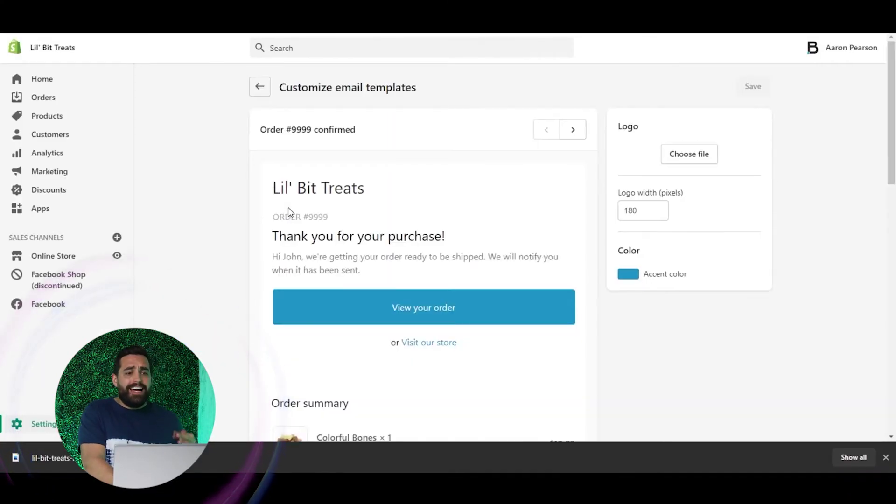
scroll(468, 192, "down", 5)
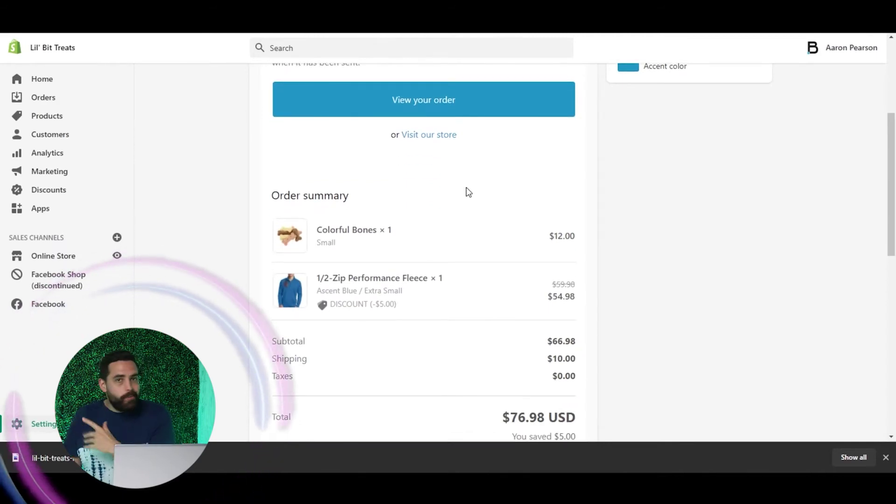
scroll(467, 192, "up", 5)
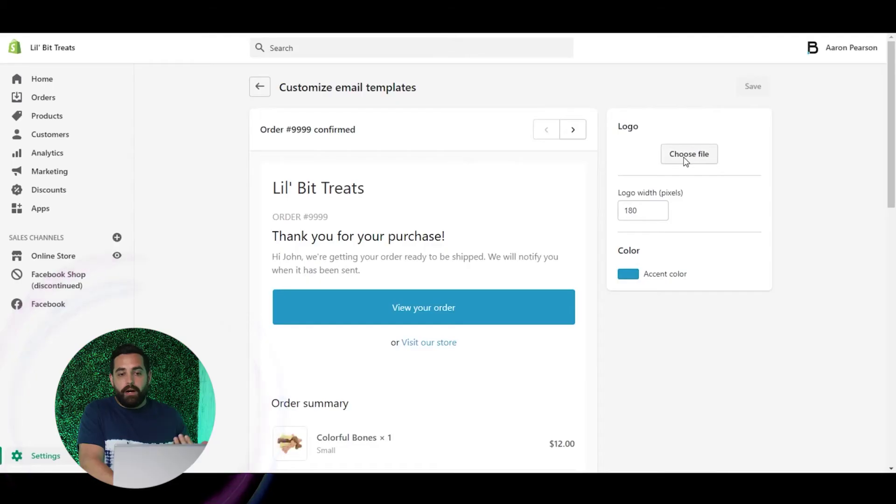
Step: Upload lil-bit-treats-logo from Downloads as the email logo and save
left_click(685, 160)
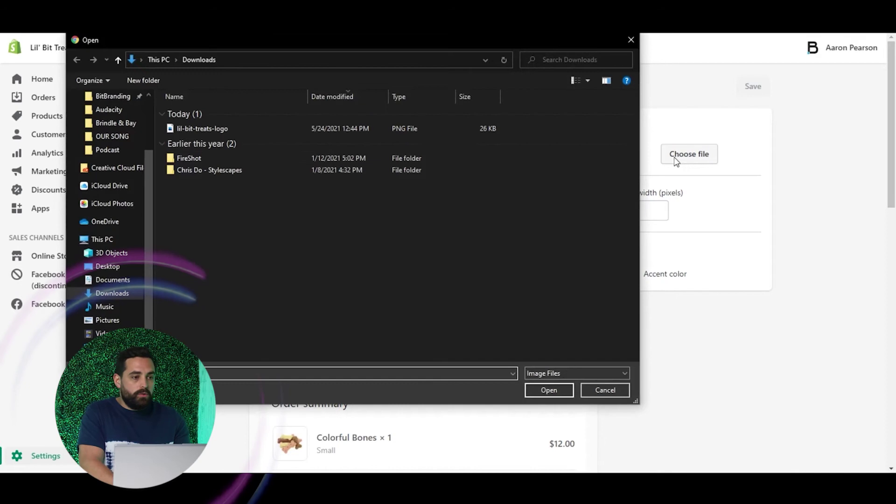
left_click(217, 130)
left_click(548, 390)
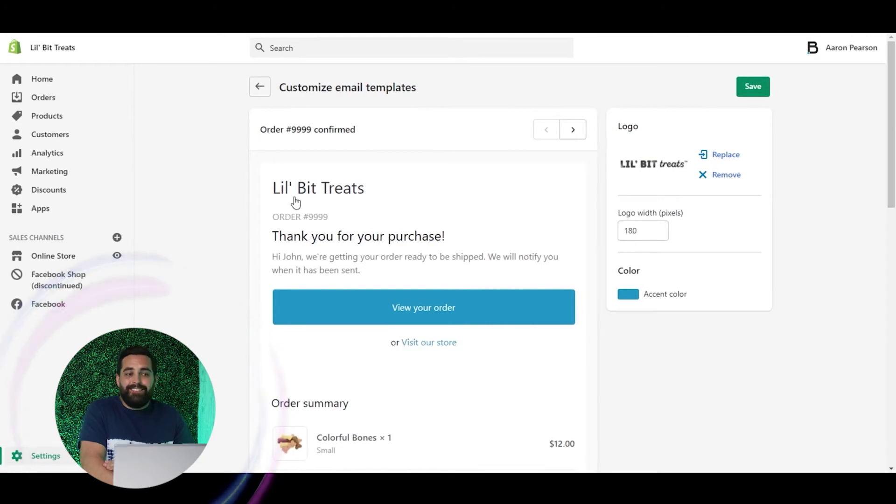
left_click(752, 99)
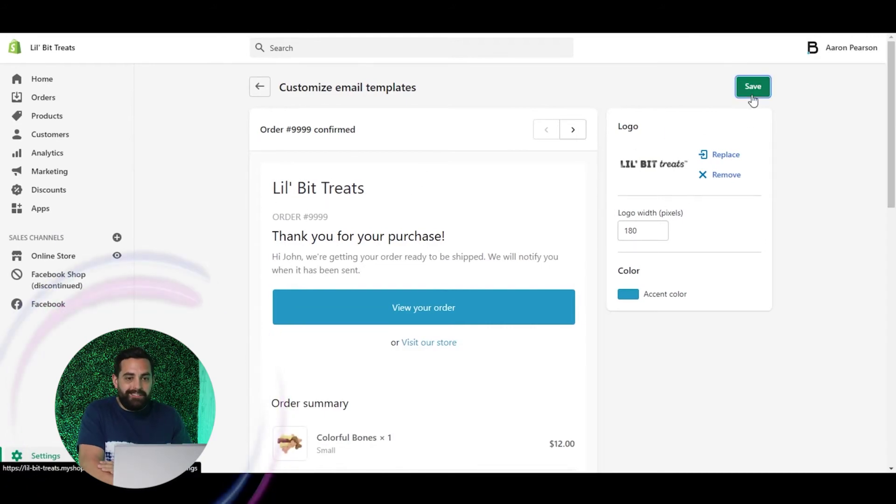
Step: Check the new logo on the order updated preview, then return to order confirmed
left_click(571, 131)
left_click(546, 132)
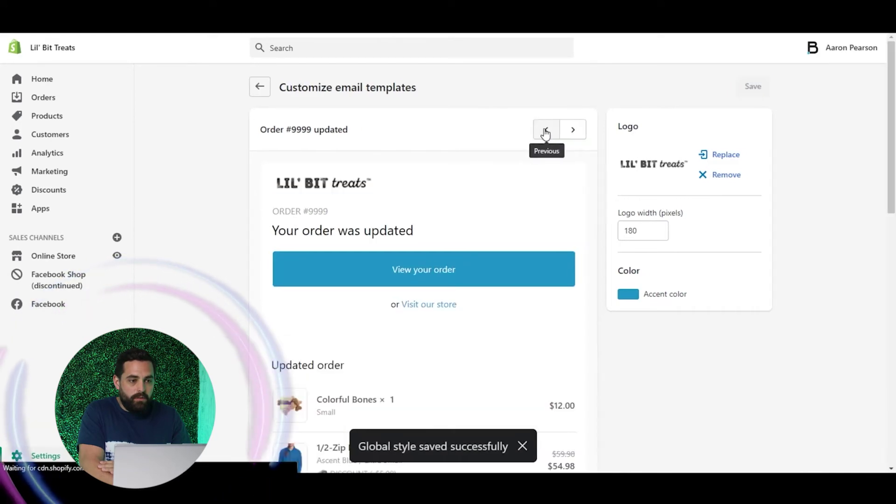
left_click(546, 132)
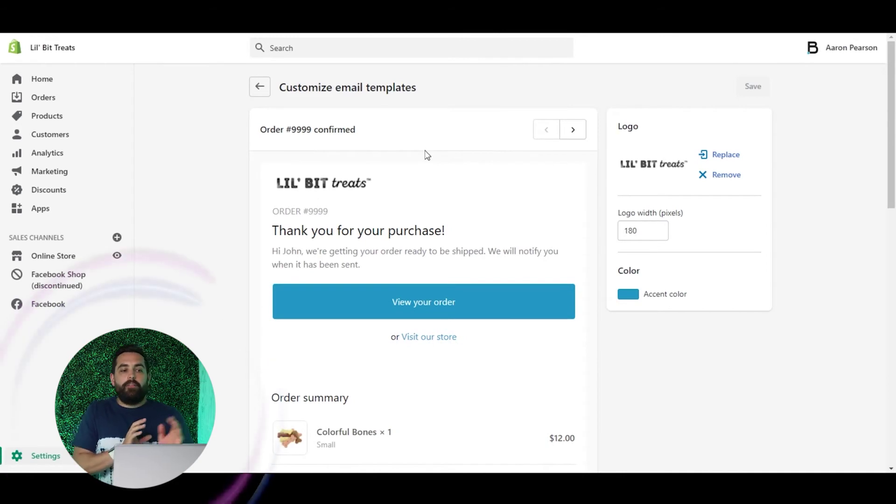
Step: Set the email logo width to 200 pixels
double_click(659, 229)
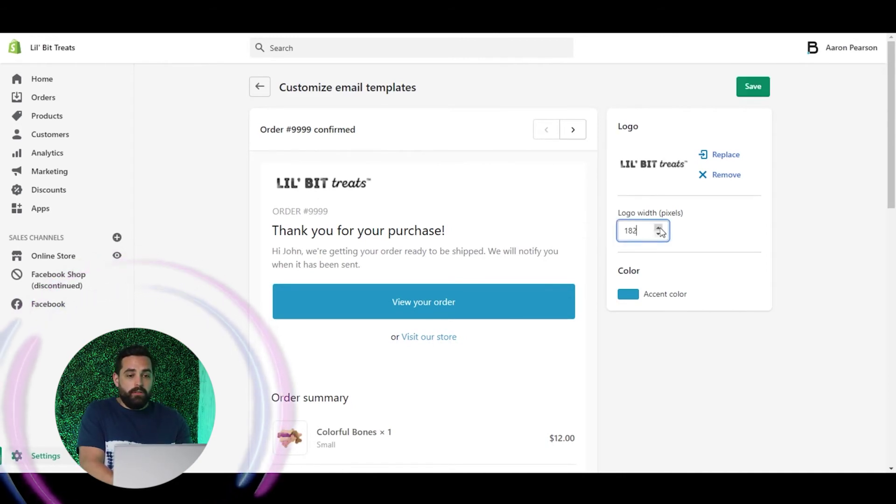
left_click(659, 229)
double_click(642, 230)
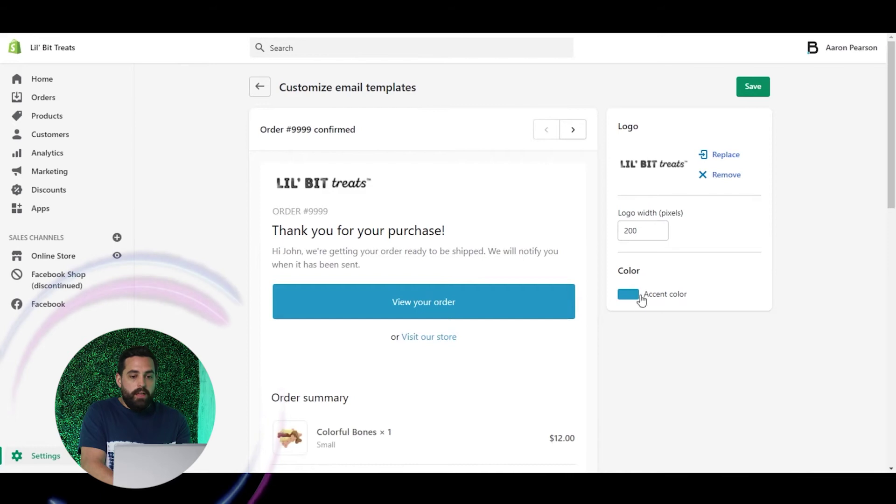
Step: Change the accent colour to red #c63819, save, and check the order updated preview
left_click(629, 295)
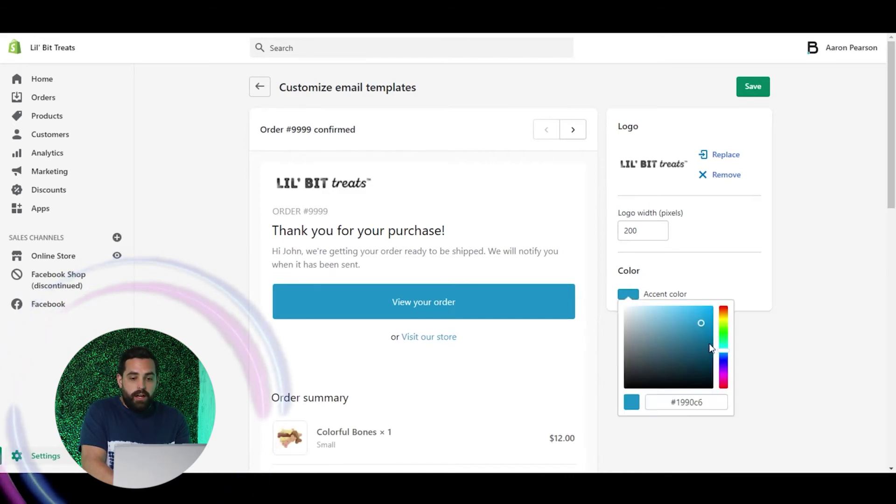
left_click_drag(723, 350, 727, 314)
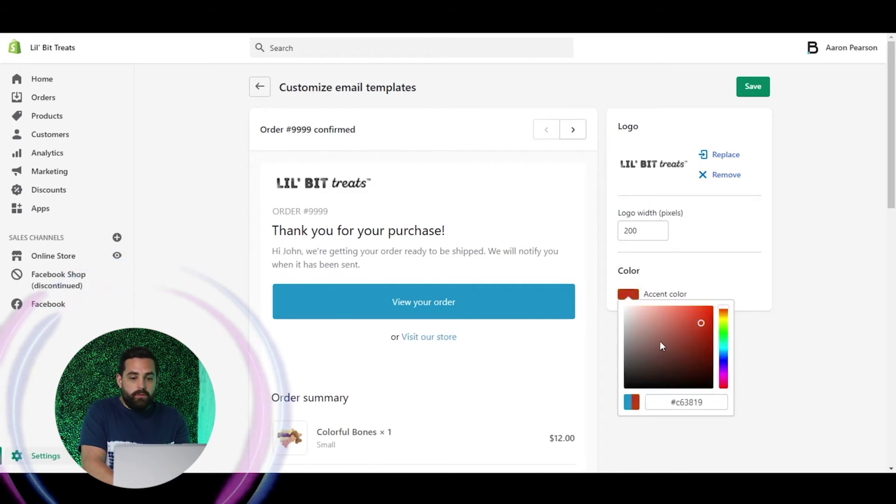
left_click(753, 91)
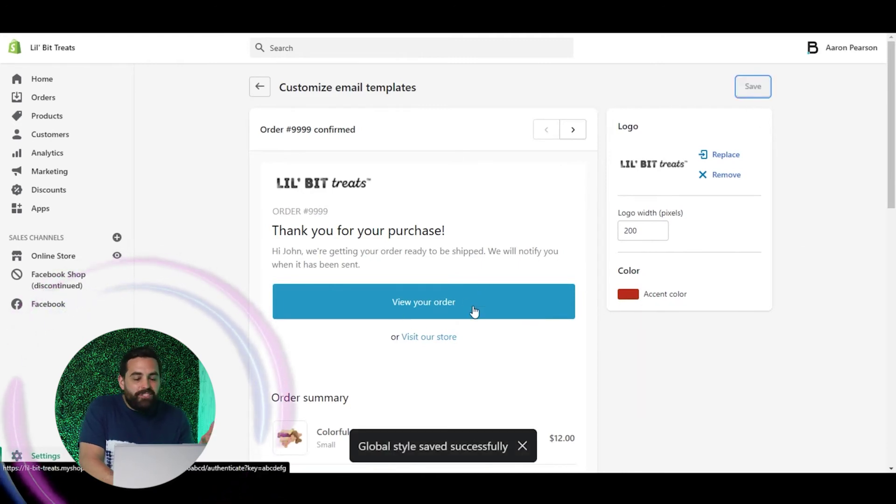
left_click(573, 130)
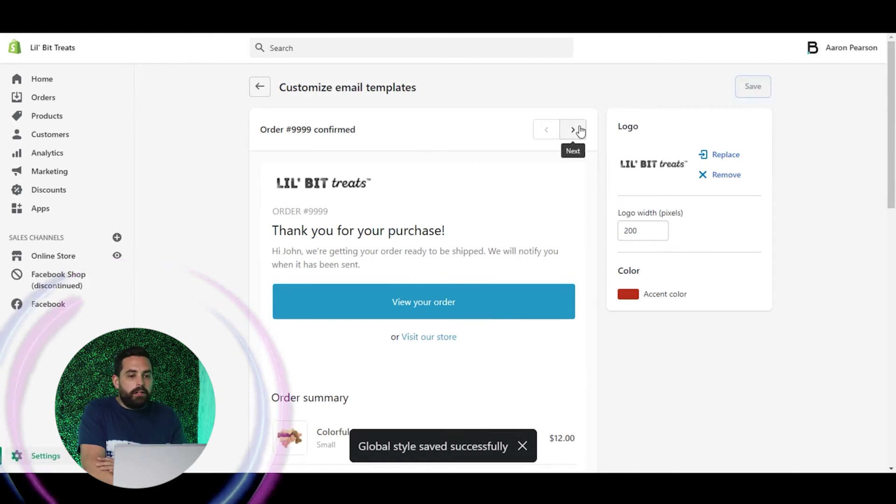
left_click(548, 133)
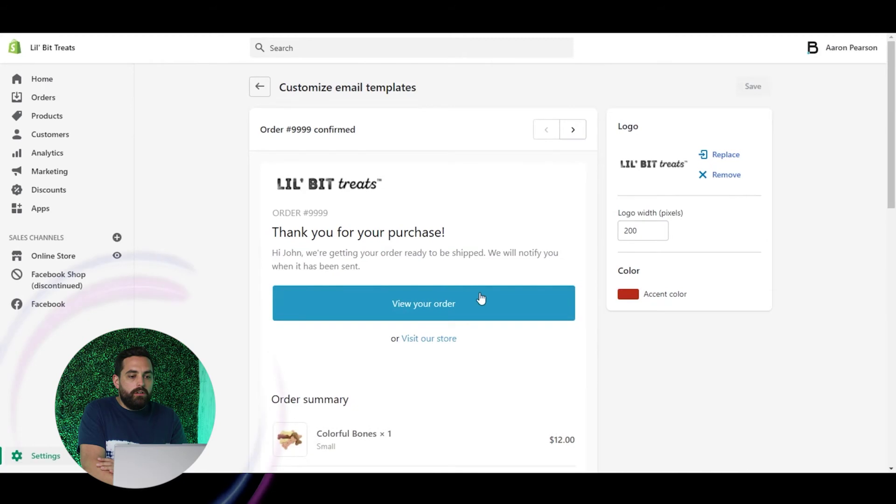
Step: Re-save the accent colour as red #c62a19 and reload Customize so the View your order button shows red
left_click(262, 97)
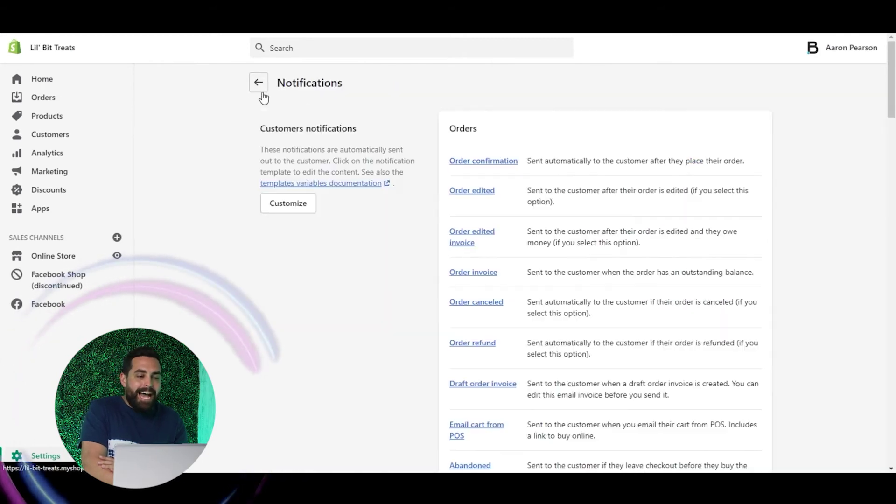
left_click(304, 211)
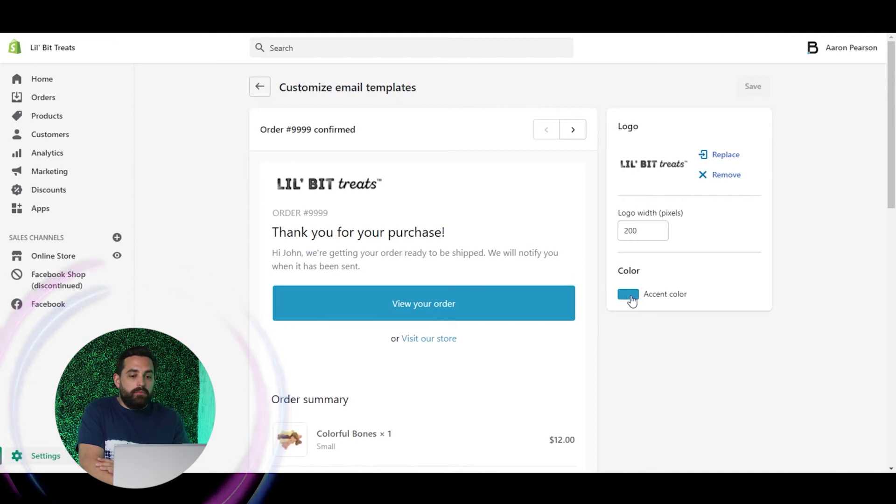
left_click(630, 294)
left_click_drag(718, 342, 723, 312)
left_click(704, 286)
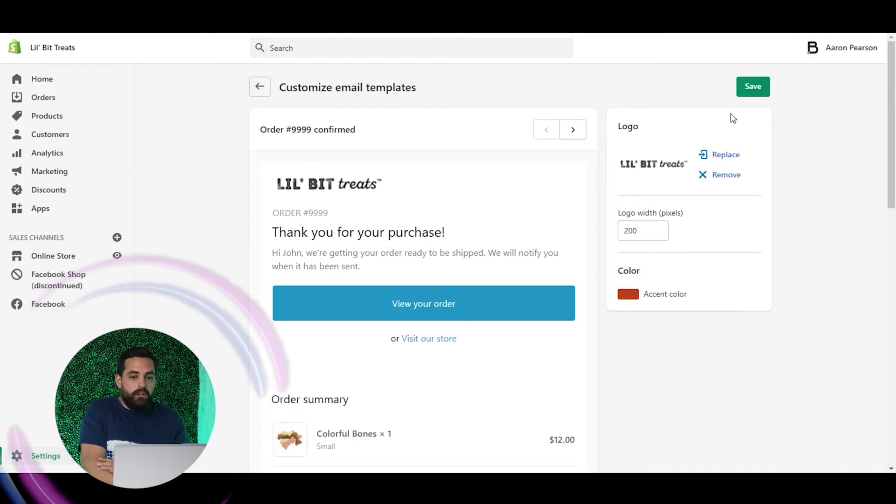
left_click(761, 90)
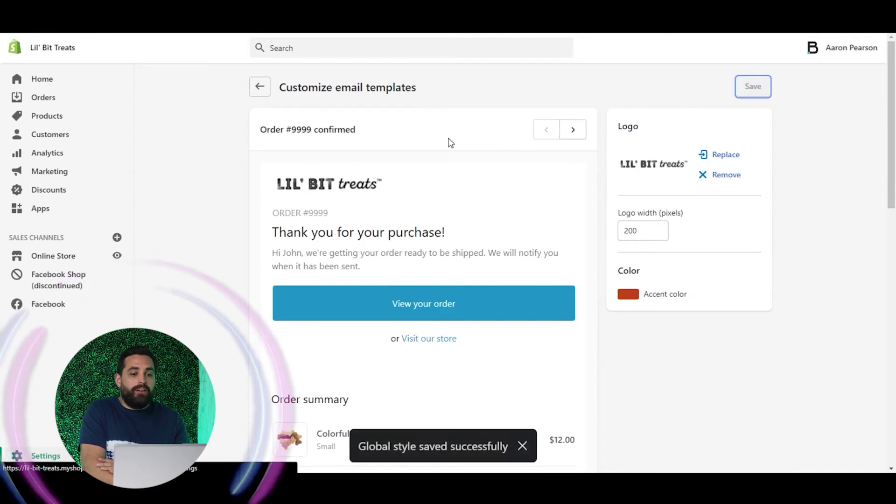
left_click(259, 87)
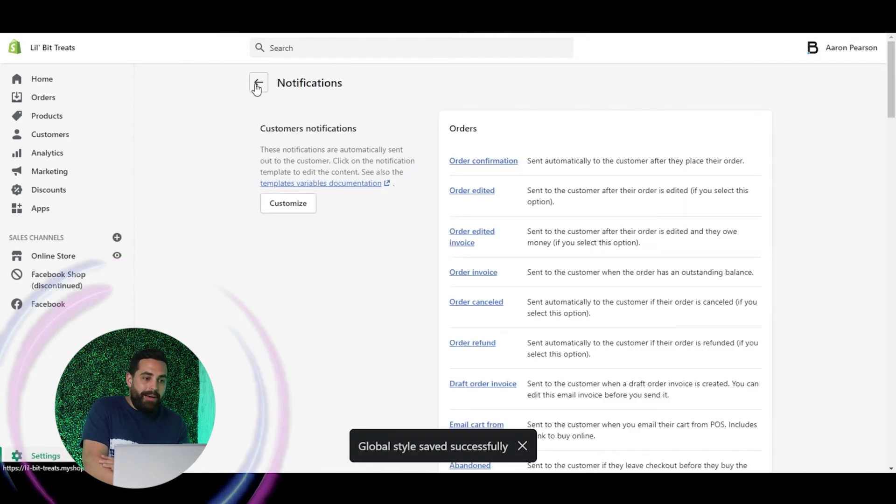
left_click(295, 202)
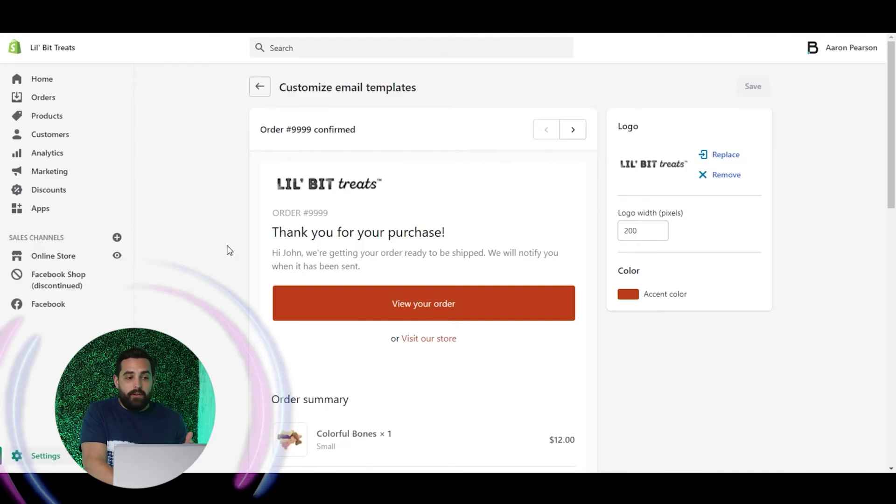
Step: Preview the order updated and payment needed emails with red accents, then go back to Notifications
left_click(572, 130)
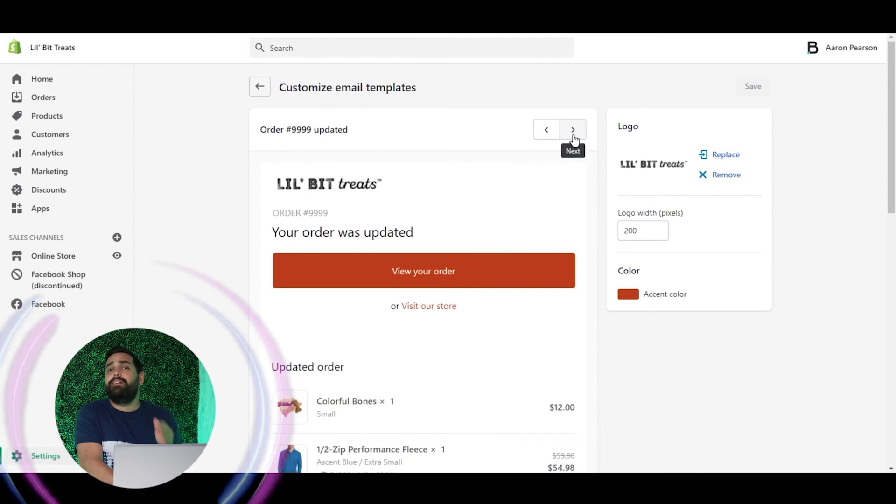
left_click(573, 131)
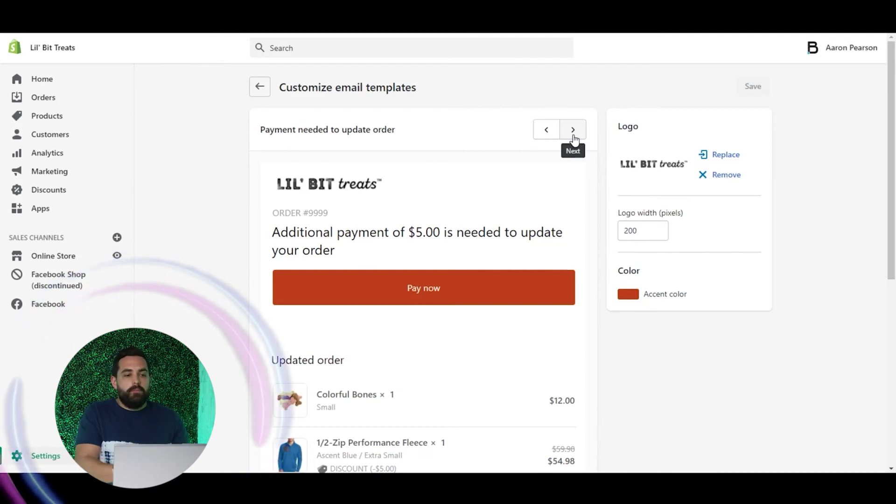
left_click(259, 89)
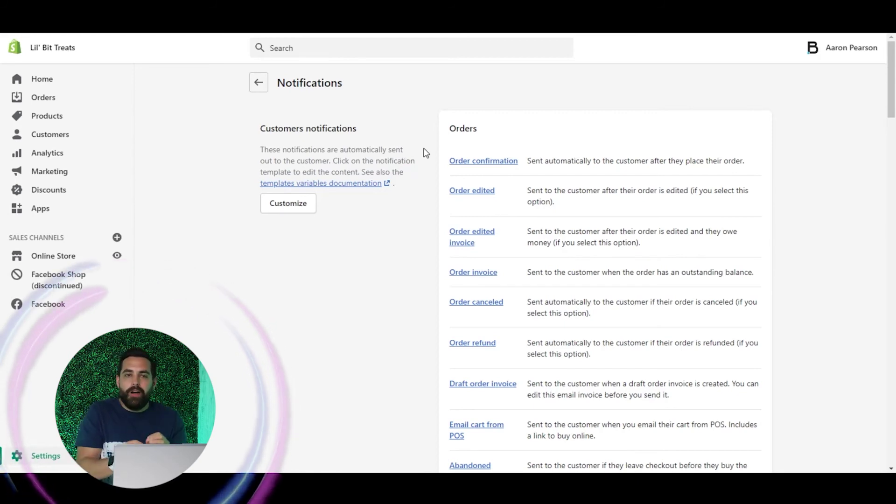
scroll(425, 153, "down", 10)
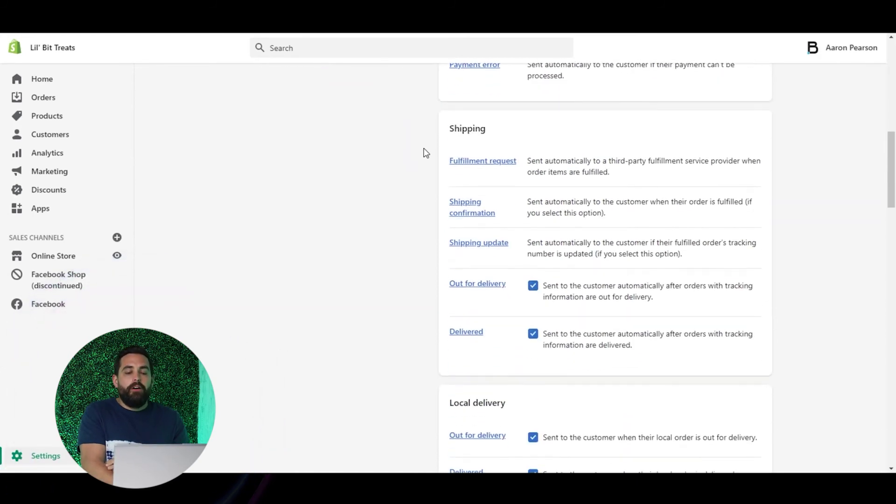